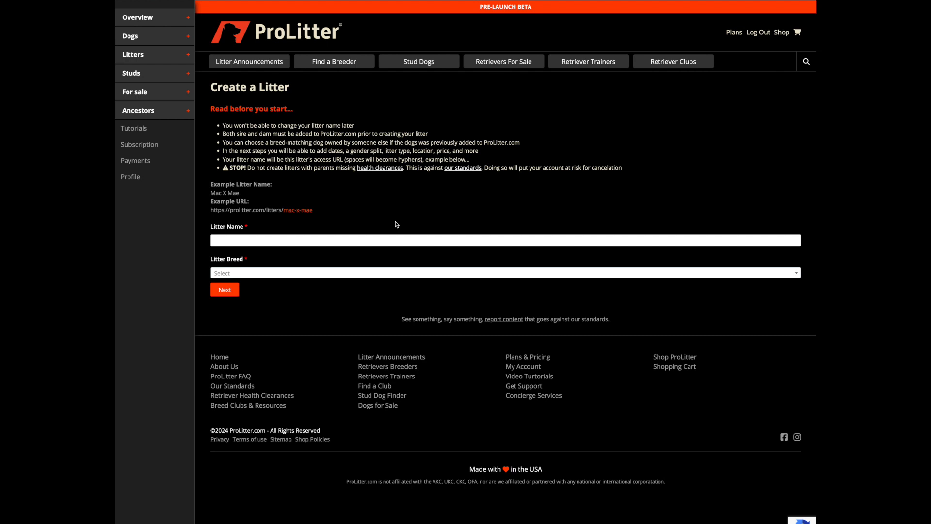
# Step: Name the new litter "Moose Example Litter" and set its breed to Golden Retriever
pyautogui.click(334, 240)
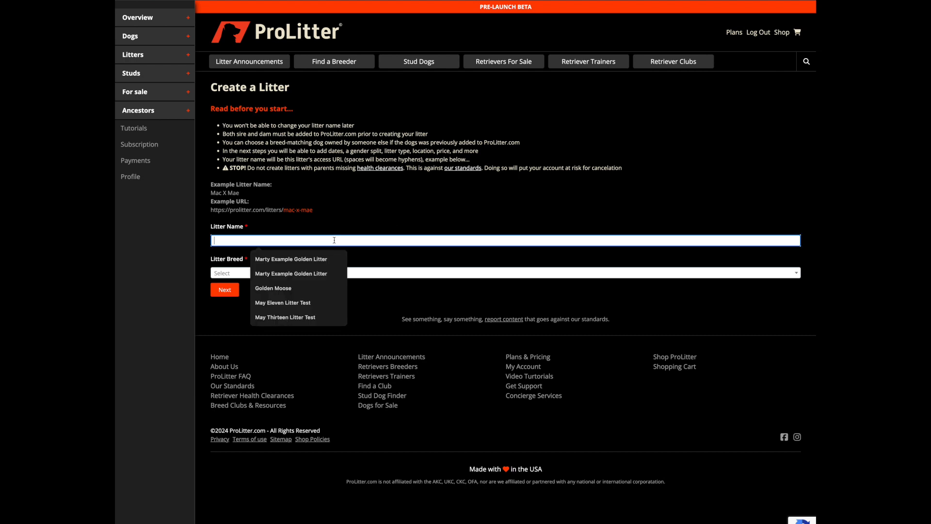
pyautogui.write('M')
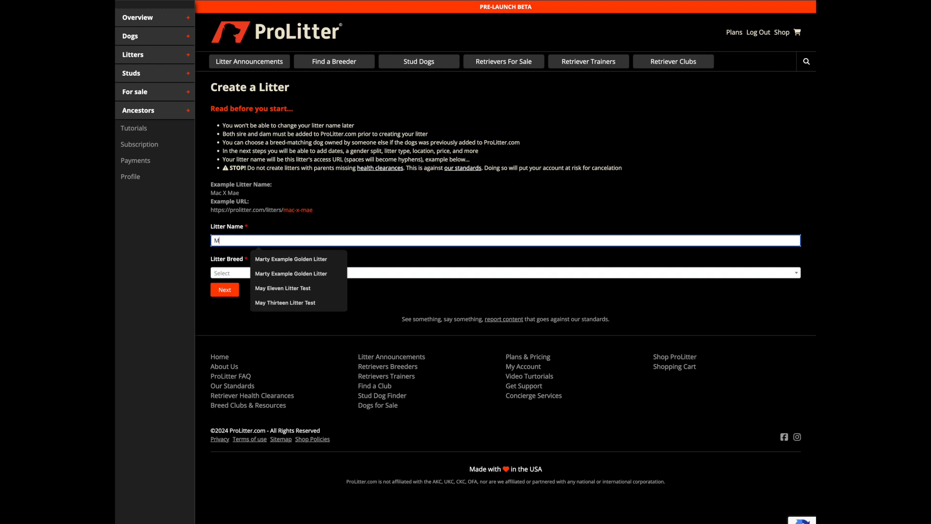
pyautogui.write('oose Example Litter')
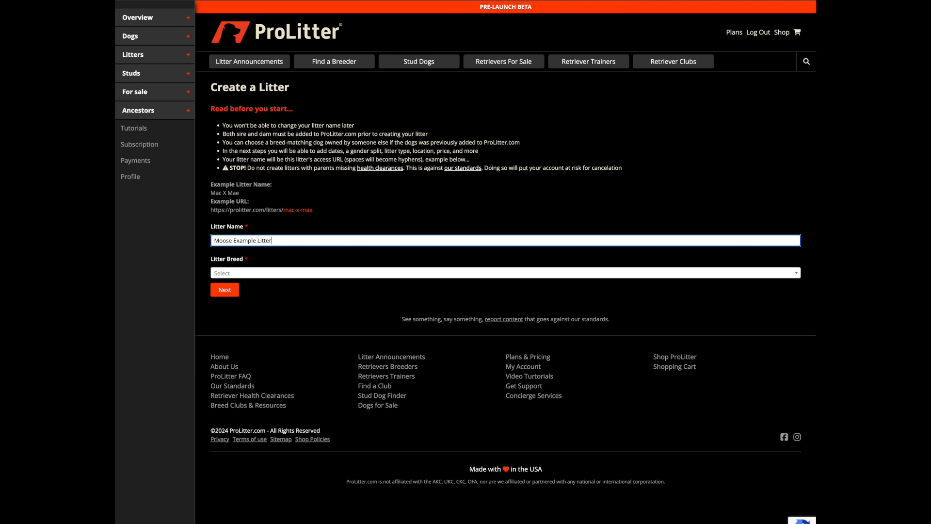
pyautogui.click(251, 274)
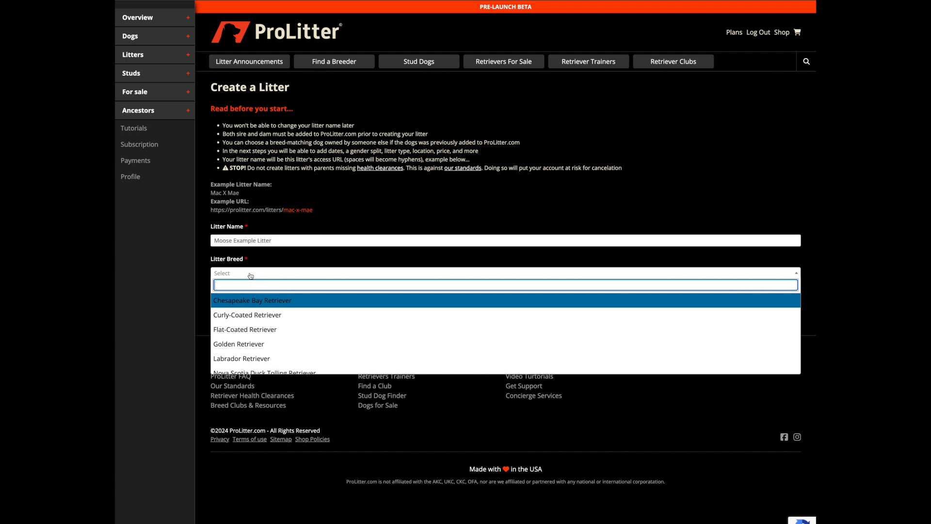
pyautogui.click(246, 343)
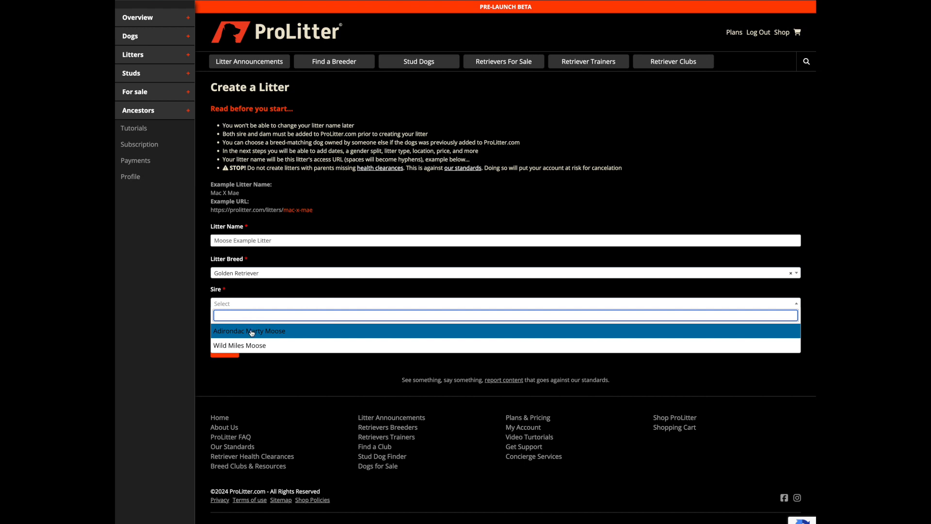
# Step: Choose Adirondac Marty Moose as the sire and Mountain Magnolia Moose as the dam
pyautogui.click(252, 332)
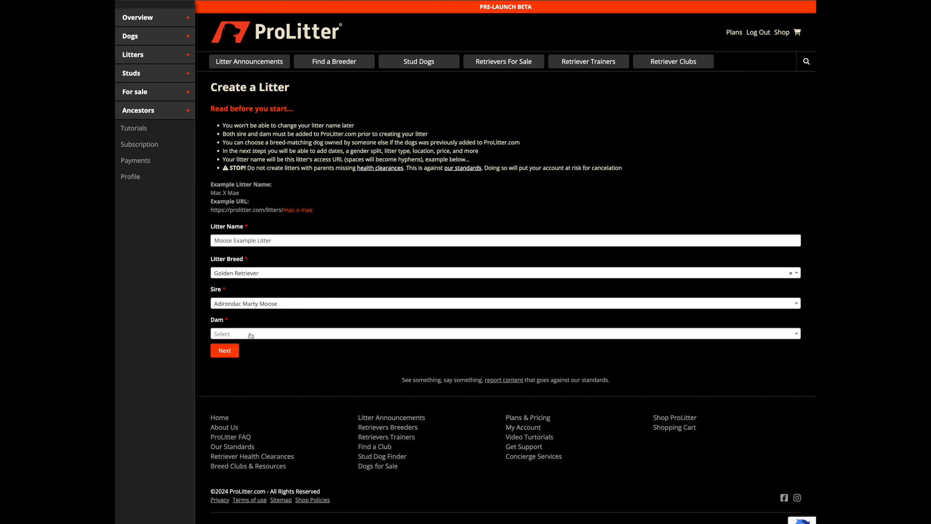
pyautogui.click(251, 334)
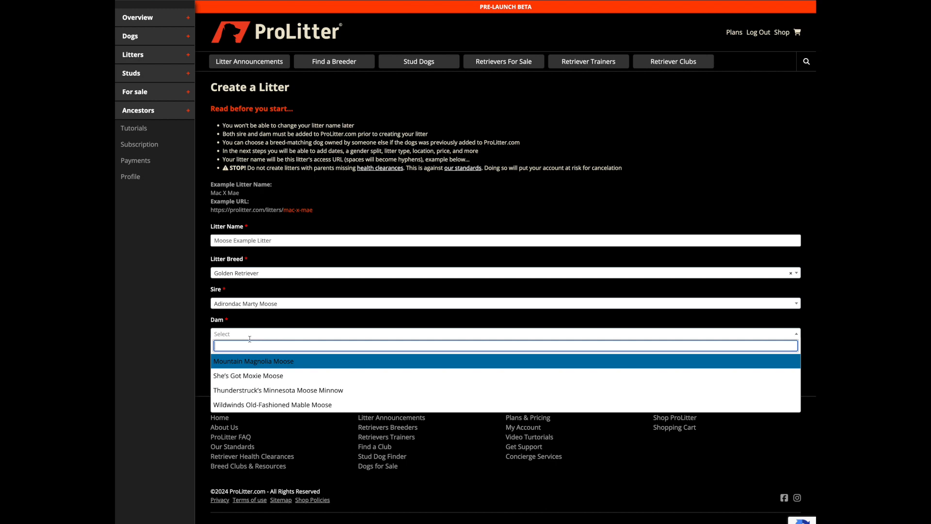
pyautogui.click(250, 362)
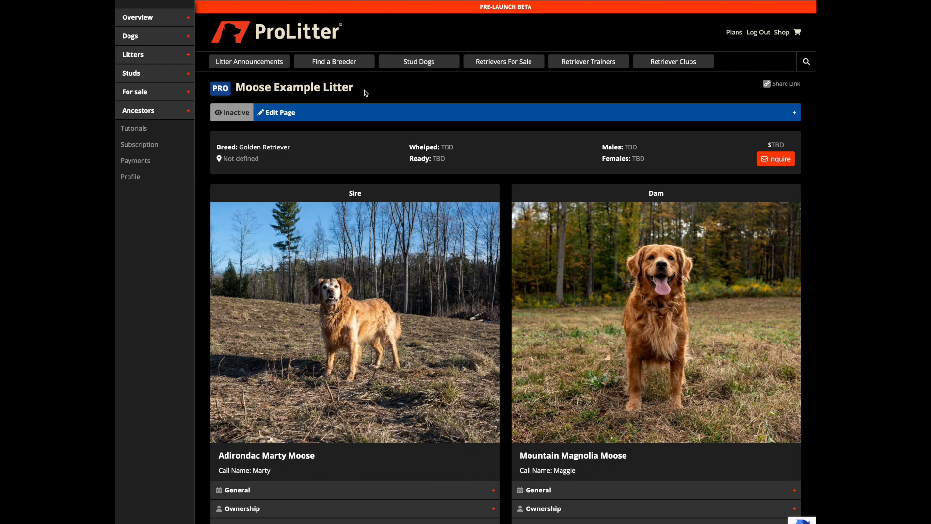
# Step: Examine the sire's general, ownership, registration, description, titles and health clearance sections and the dam's general section on the litter page
pyautogui.scroll(-3, 381, 254)
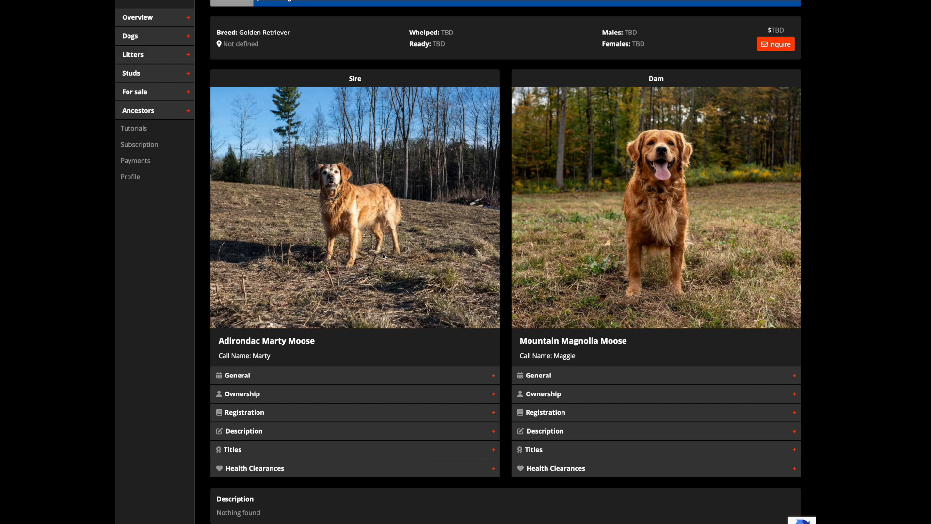
pyautogui.scroll(-1, 383, 253)
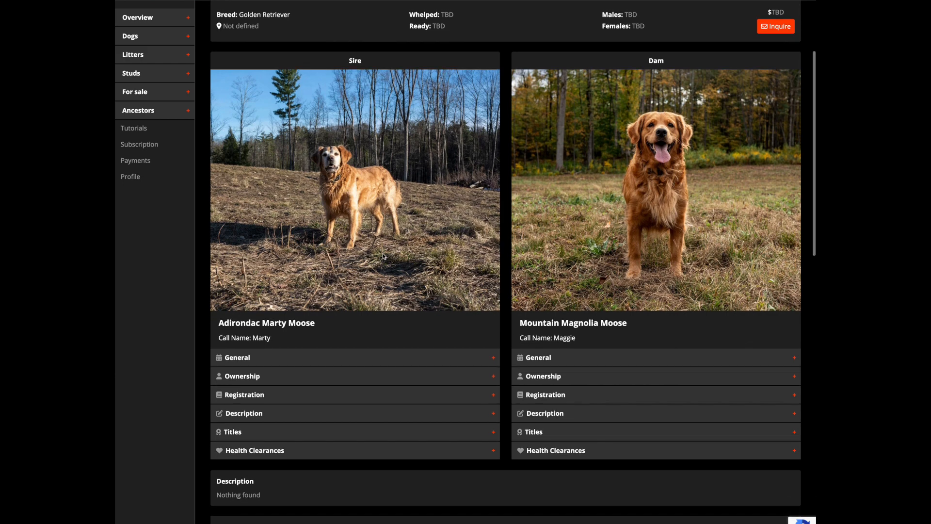
pyautogui.click(352, 365)
pyautogui.click(351, 363)
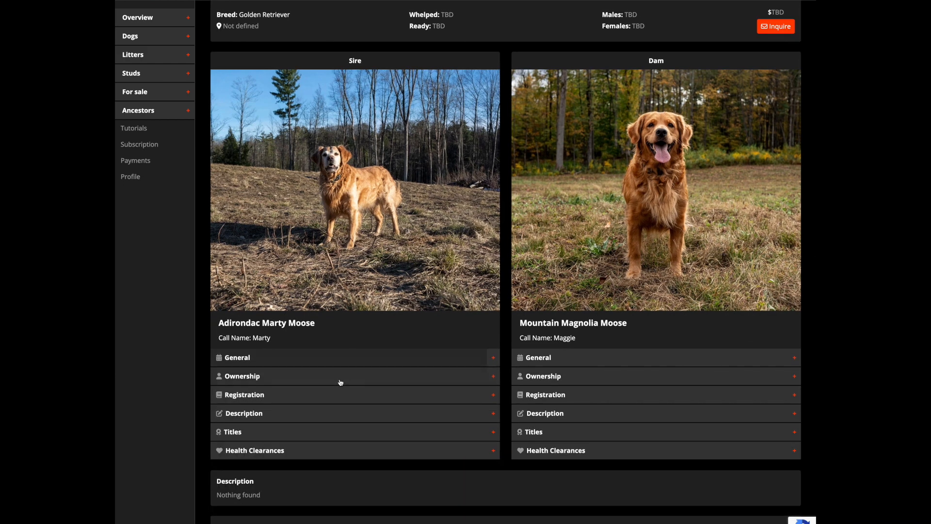
pyautogui.click(340, 383)
pyautogui.click(339, 384)
pyautogui.click(333, 394)
pyautogui.click(332, 395)
pyautogui.click(317, 416)
pyautogui.click(318, 417)
pyautogui.scroll(-2, 314, 409)
pyautogui.click(315, 389)
pyautogui.click(315, 390)
pyautogui.click(307, 409)
pyautogui.click(307, 408)
pyautogui.click(544, 315)
pyautogui.click(544, 315)
pyautogui.scroll(-1, 465, 345)
pyautogui.scroll(3, 465, 346)
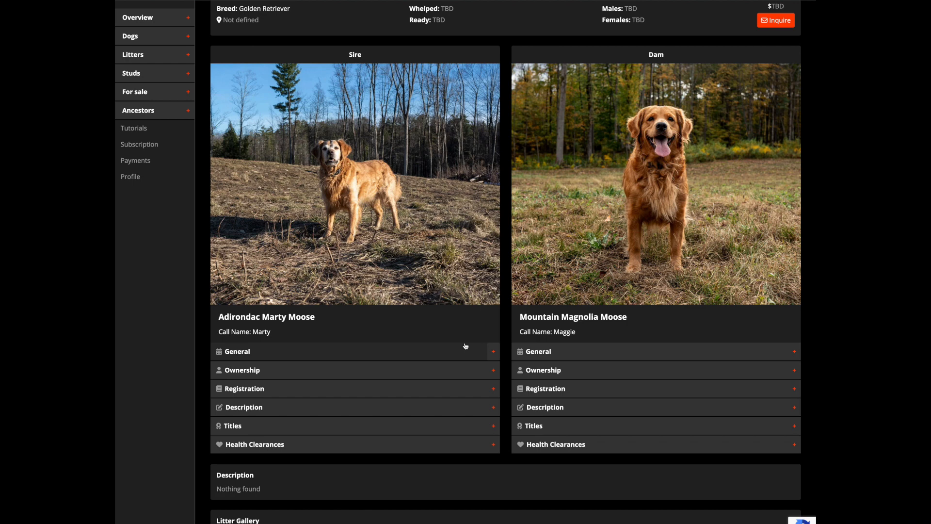
# Step: Review the litter page's description, gallery, litter type, breeding page and pedigree snapshot sections
pyautogui.scroll(-2, 465, 346)
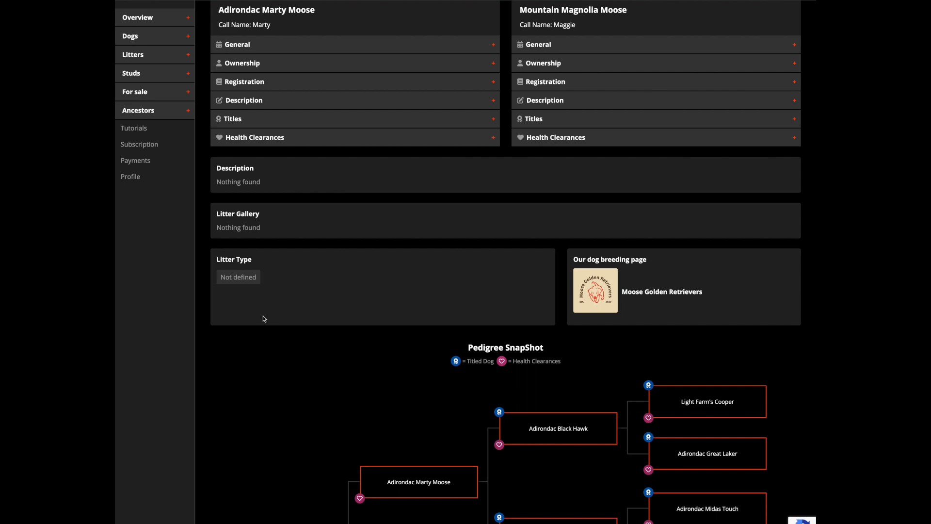
pyautogui.scroll(-1, 264, 318)
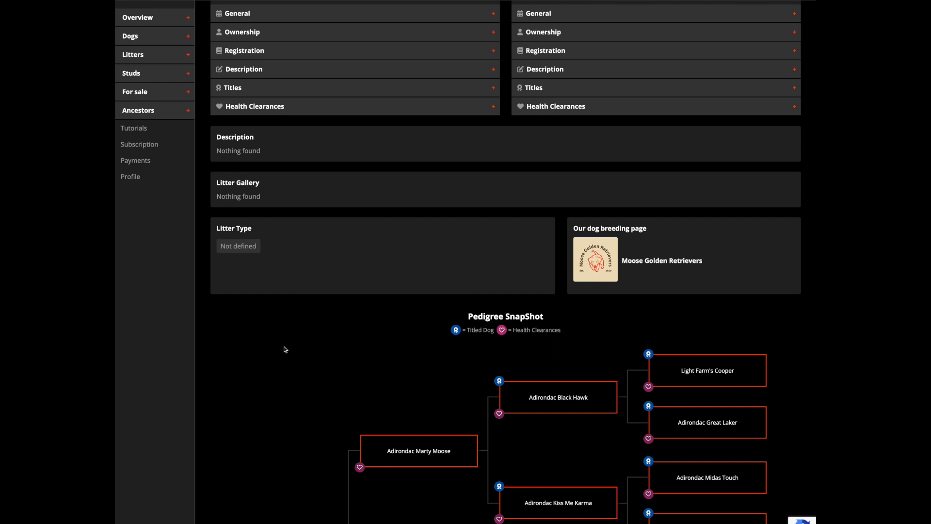
pyautogui.scroll(-3, 281, 348)
pyautogui.scroll(-3, 282, 348)
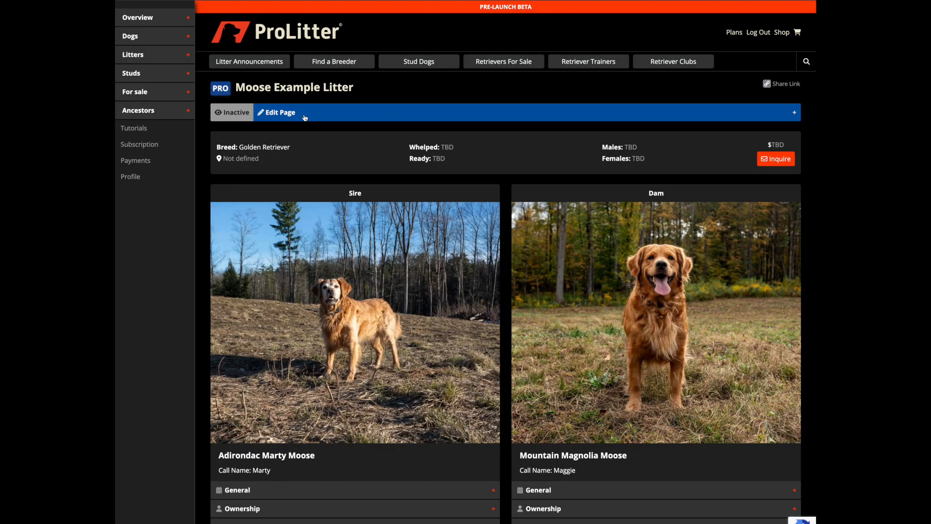
# Step: Set the litter's gender split to 3 males and 4 females and save it
pyautogui.click(305, 117)
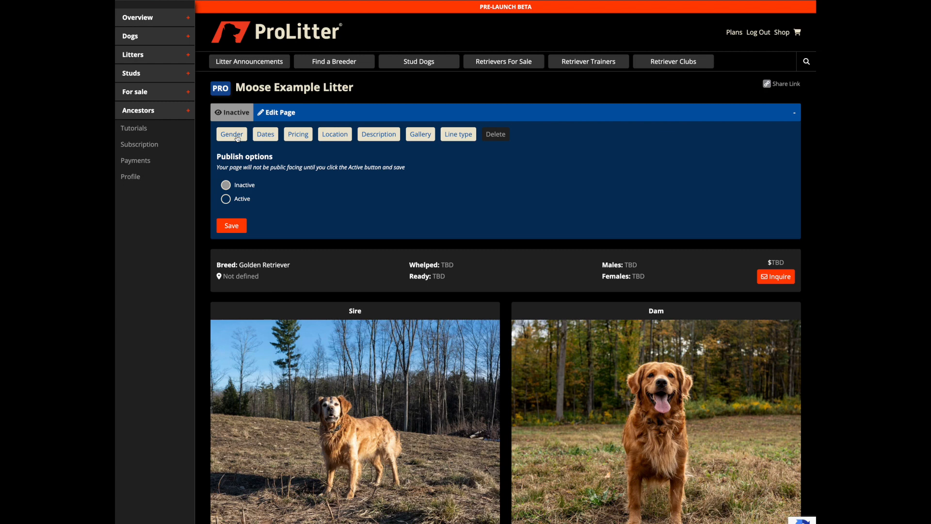
pyautogui.click(237, 136)
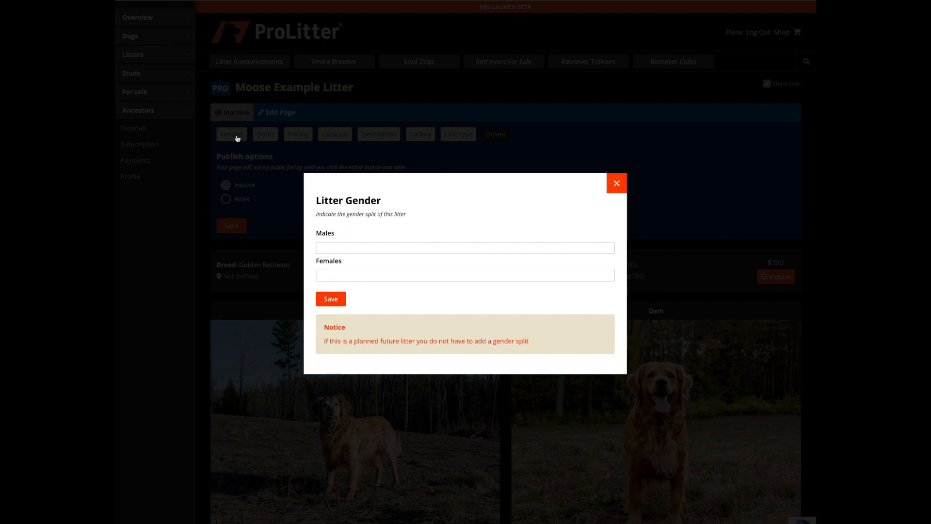
pyautogui.click(333, 248)
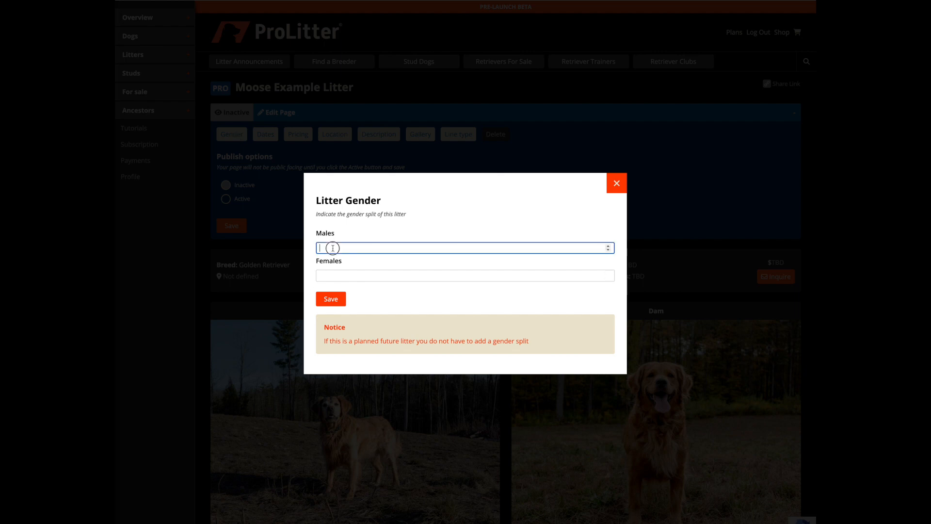
pyautogui.write('3')
pyautogui.click(332, 275)
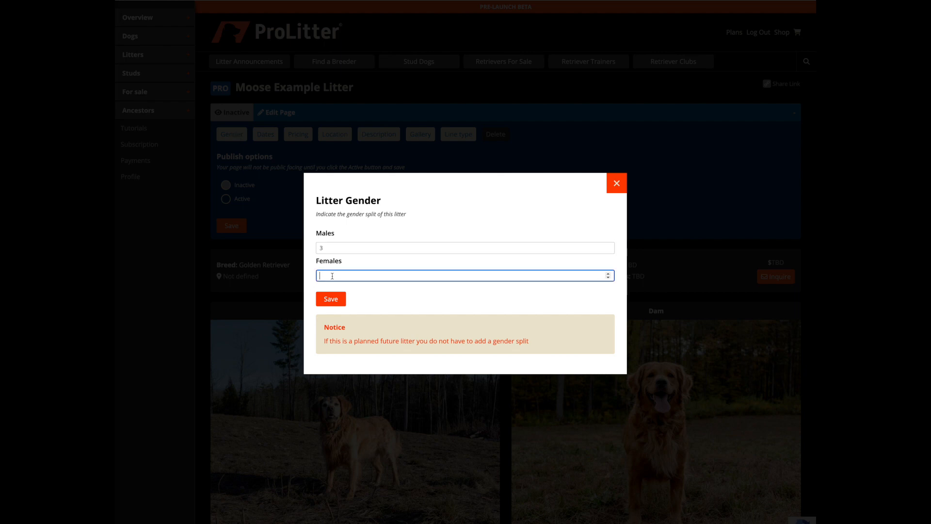
pyautogui.click(330, 299)
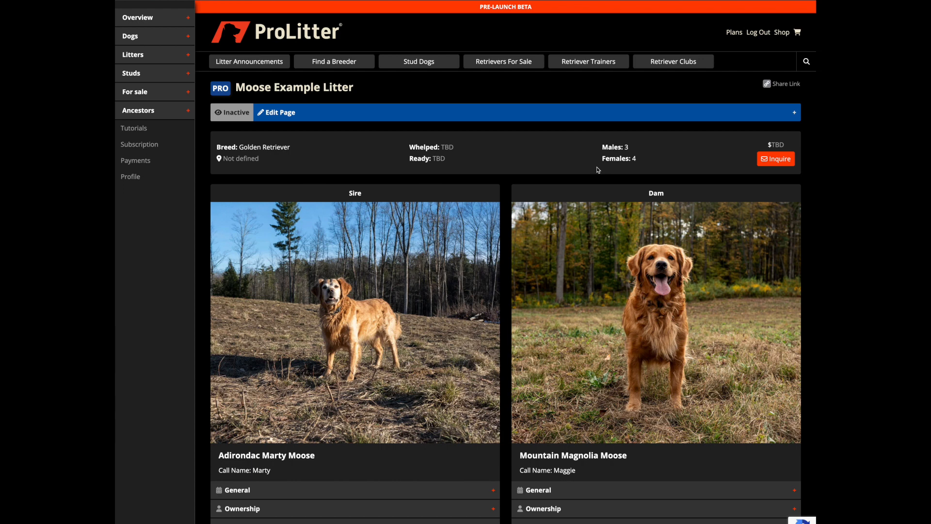
# Step: Set the litter's whelped date to 05/17/2024 and ready date to 07/12/2024, and save the dates
pyautogui.click(370, 114)
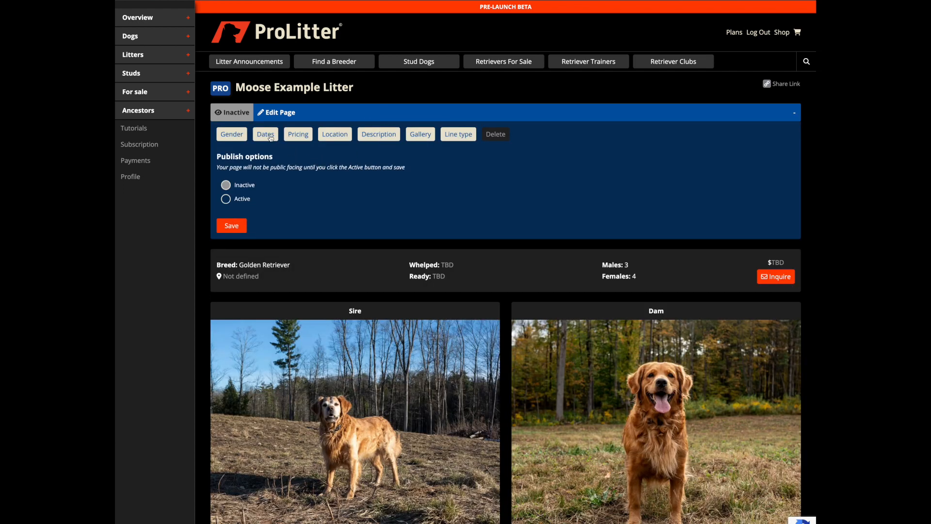
pyautogui.click(270, 138)
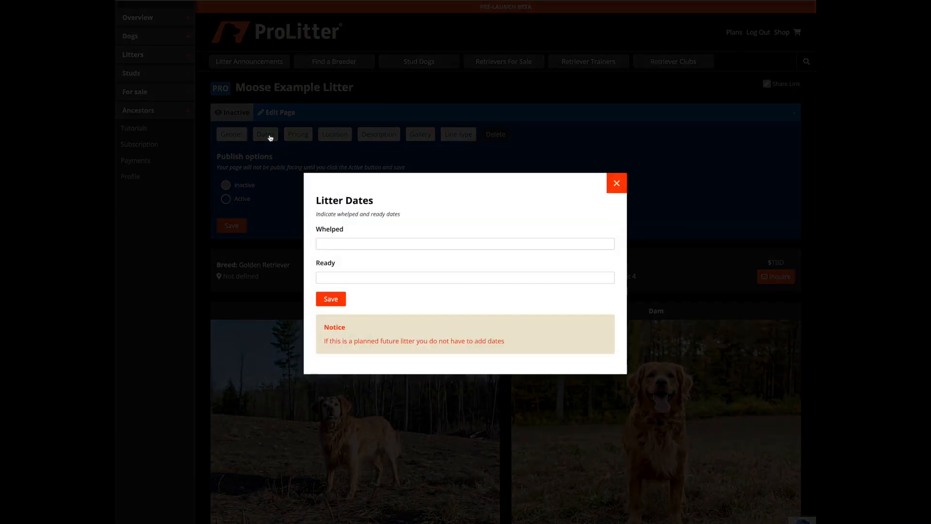
pyautogui.click(337, 241)
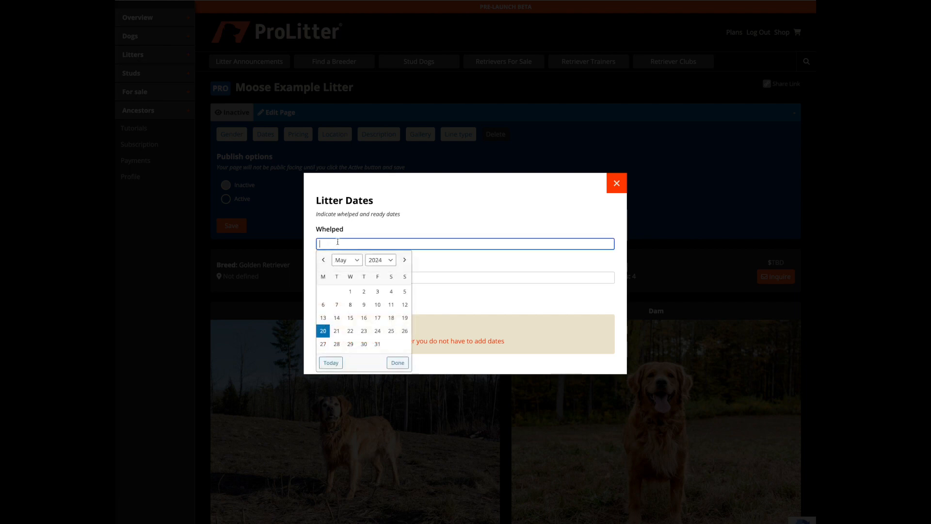
pyautogui.click(376, 319)
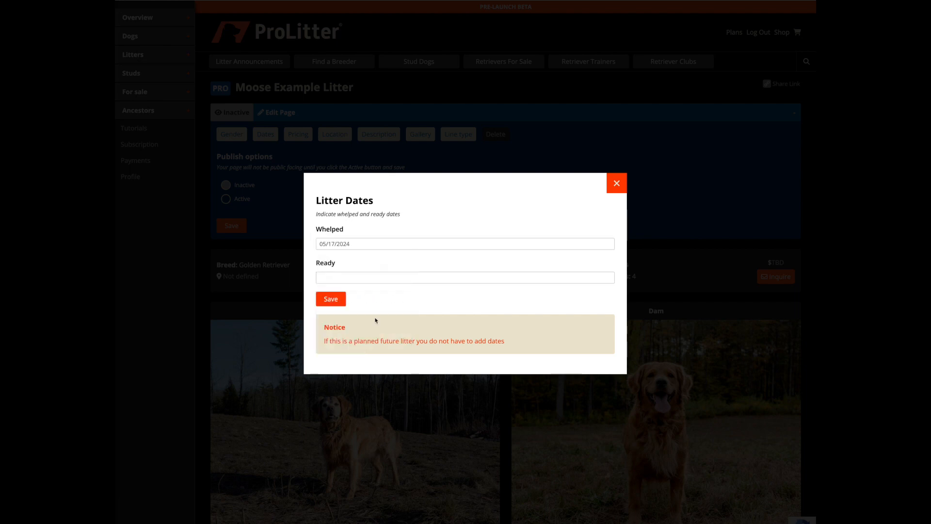
pyautogui.click(366, 276)
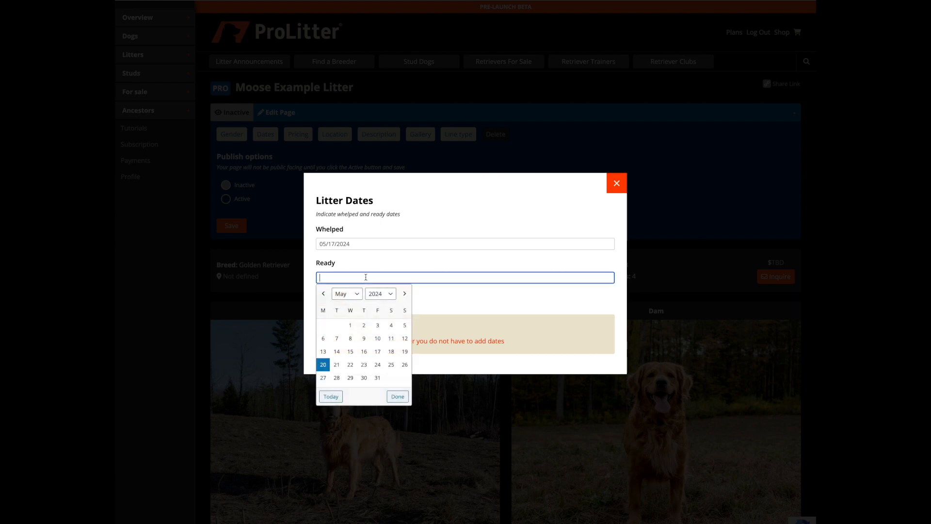
pyautogui.click(404, 293)
pyautogui.click(404, 294)
pyautogui.click(377, 338)
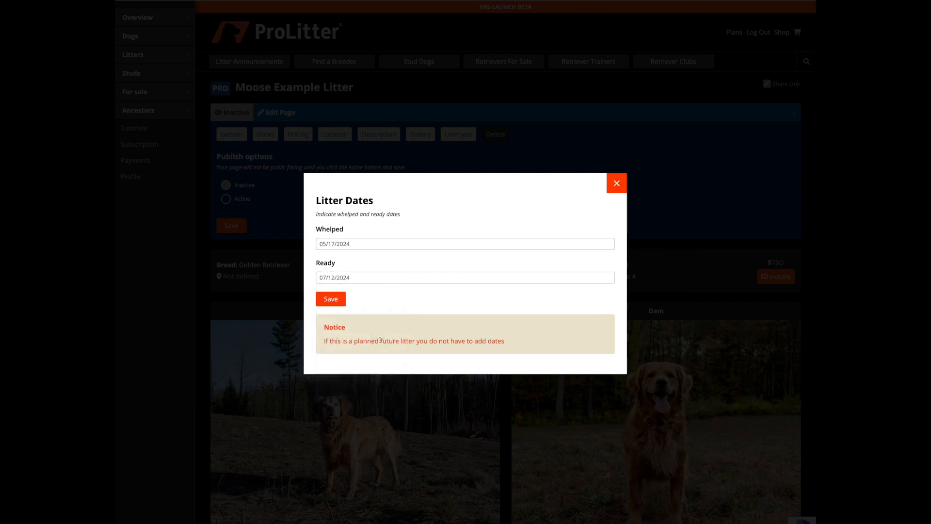
pyautogui.click(331, 299)
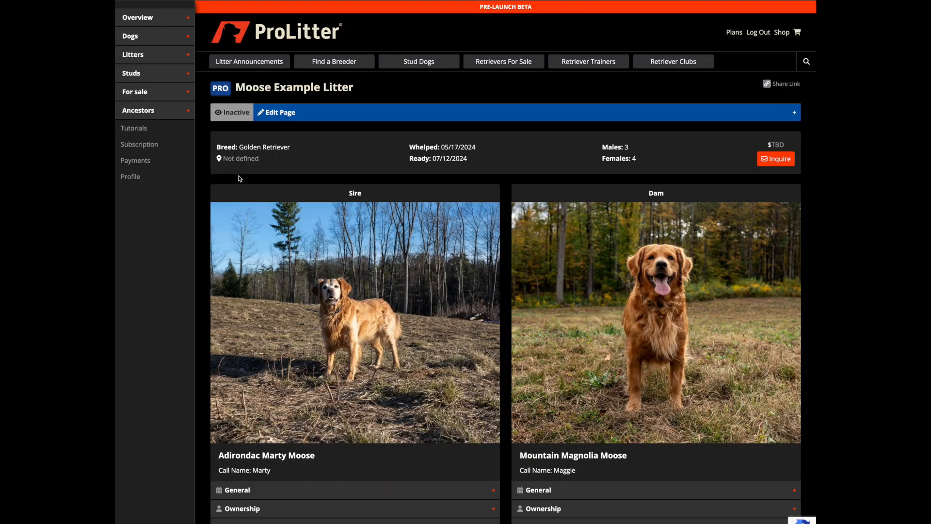
# Step: Fill in the litter location's city, state and ZIP code, leaving the street blank, and save it
pyautogui.click(336, 114)
pyautogui.click(334, 134)
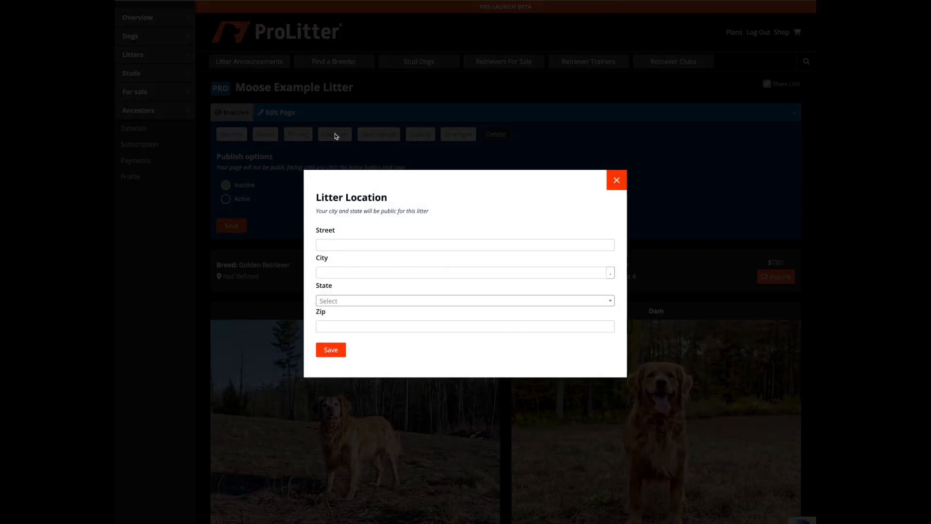
pyautogui.click(338, 272)
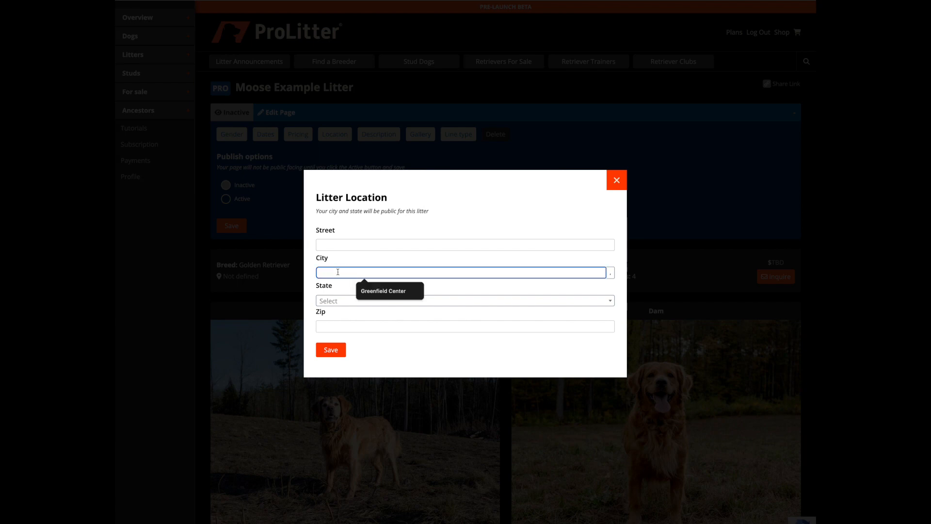
pyautogui.click(383, 290)
pyautogui.click(354, 300)
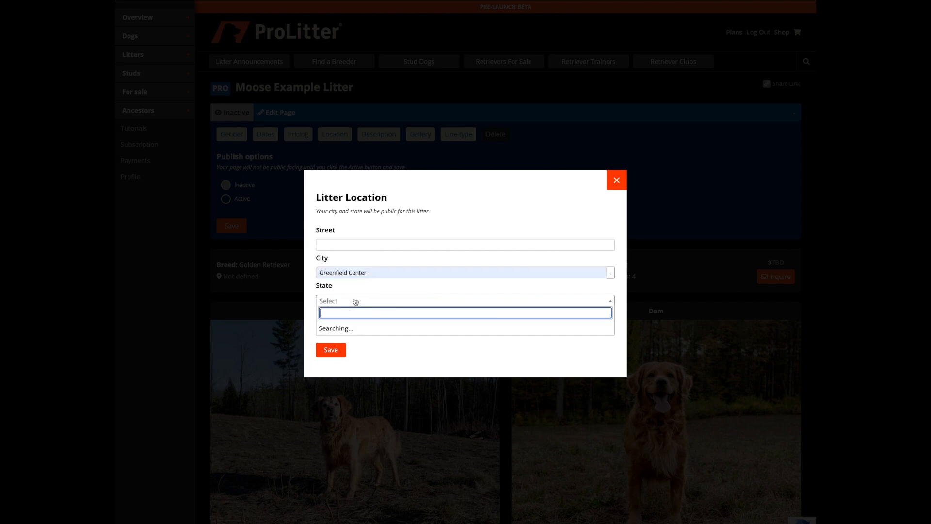
pyautogui.write('New York')
pyautogui.click(357, 327)
pyautogui.click(351, 326)
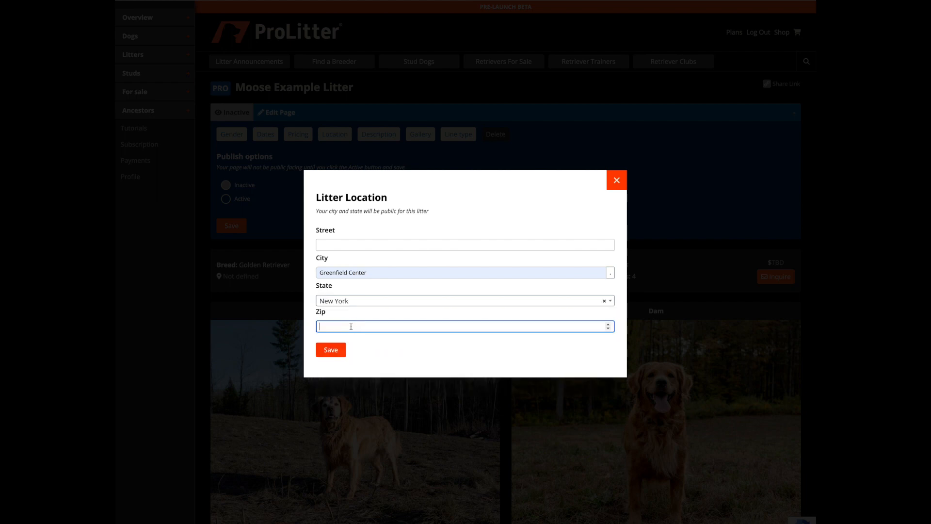
pyautogui.write('12833')
pyautogui.click(338, 351)
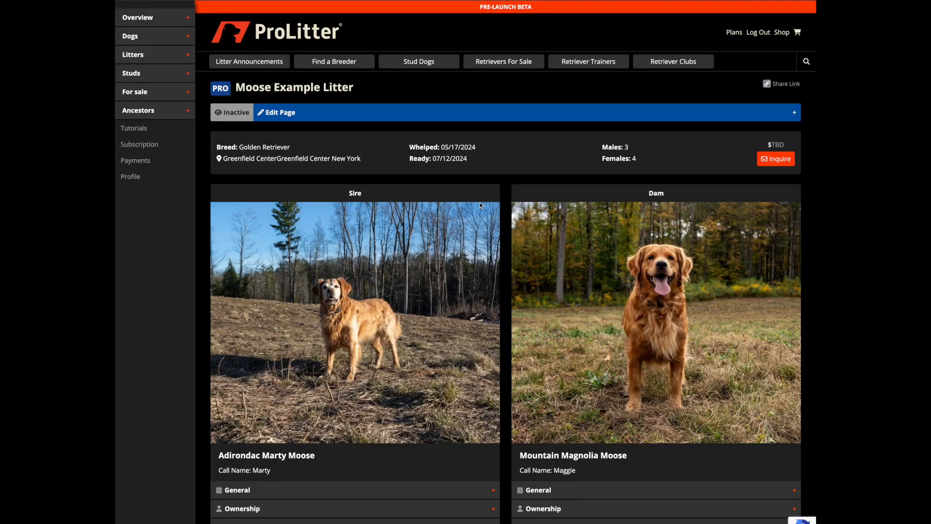
# Step: Set the litter's puppy price to $2500 and save the pricing
pyautogui.click(464, 118)
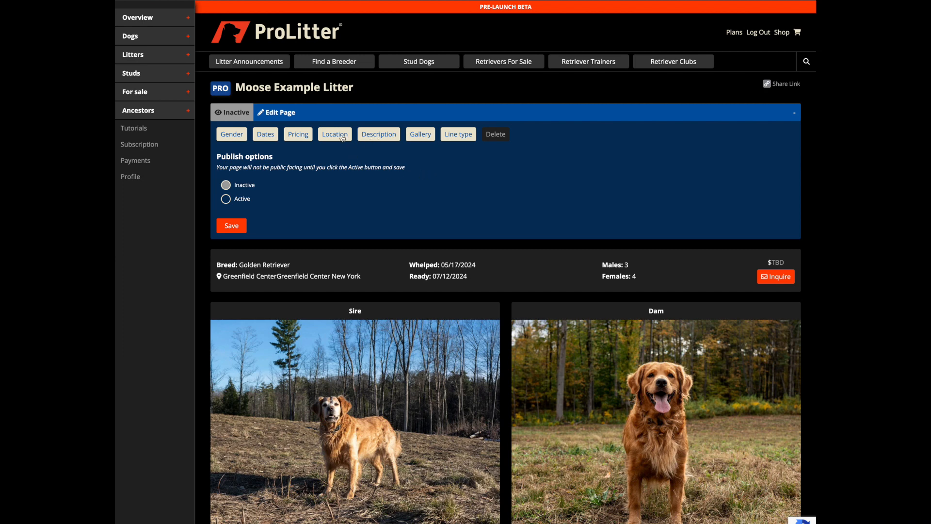
pyautogui.scroll(-1, 342, 139)
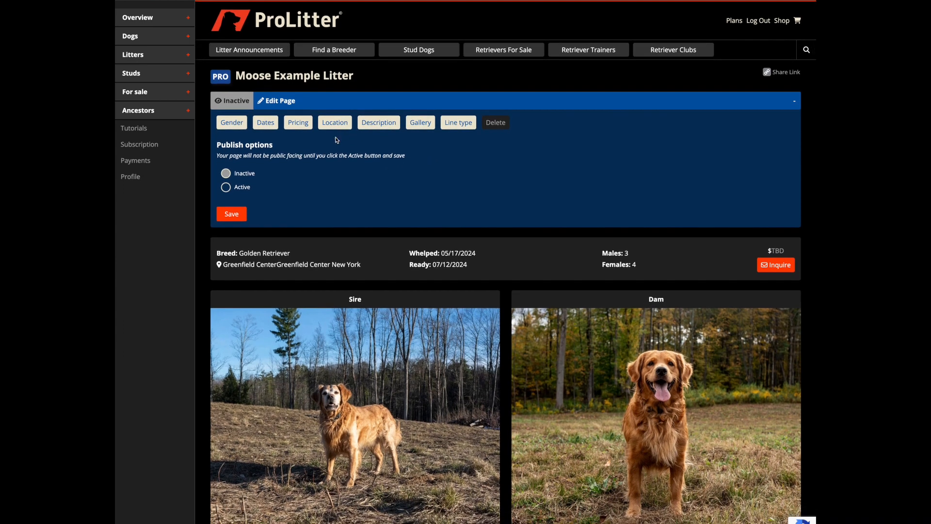
pyautogui.click(299, 124)
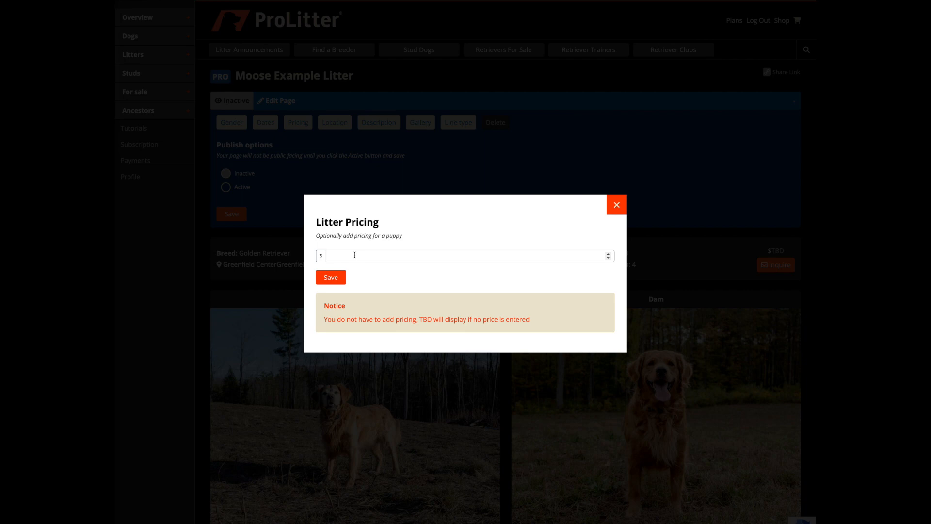
pyautogui.click(354, 254)
pyautogui.write('25')
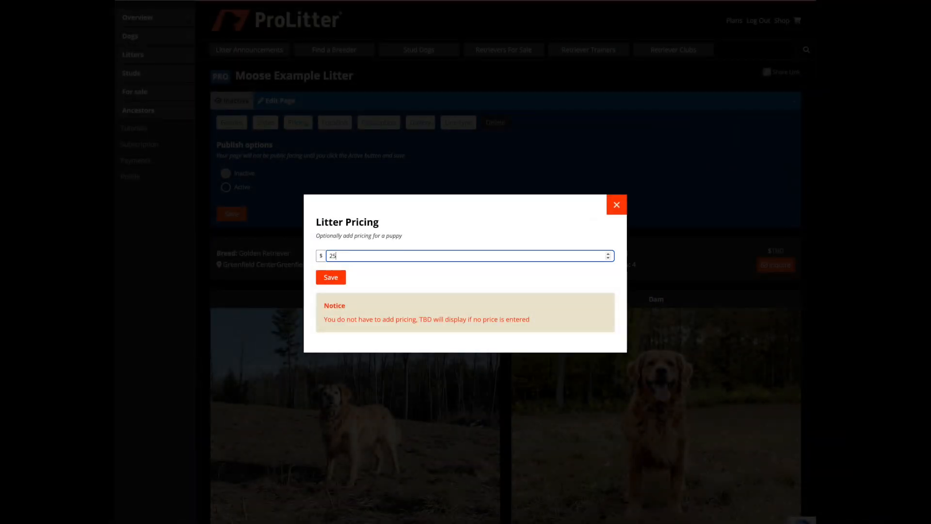
pyautogui.write('00')
pyautogui.click(331, 280)
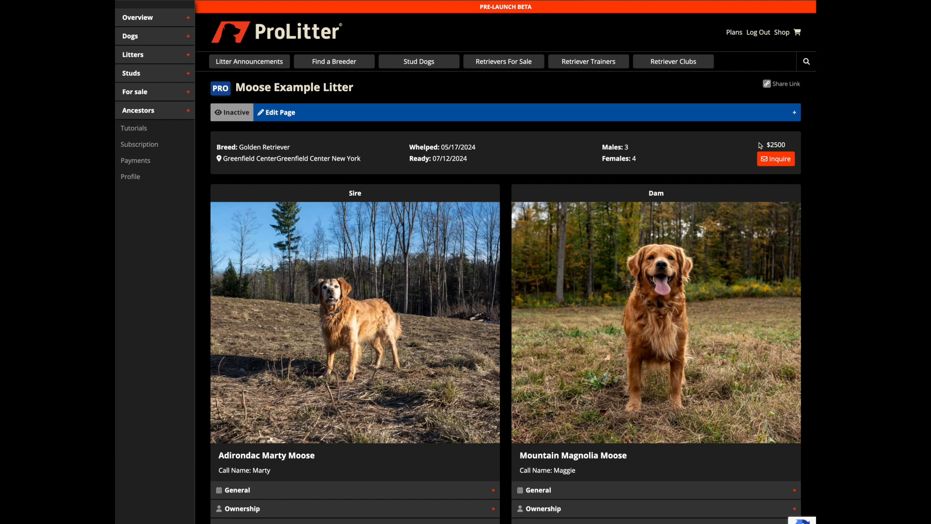
# Step: Open the litter's inquiry form to examine its contact and interest fields, and close it without submitting
pyautogui.click(778, 163)
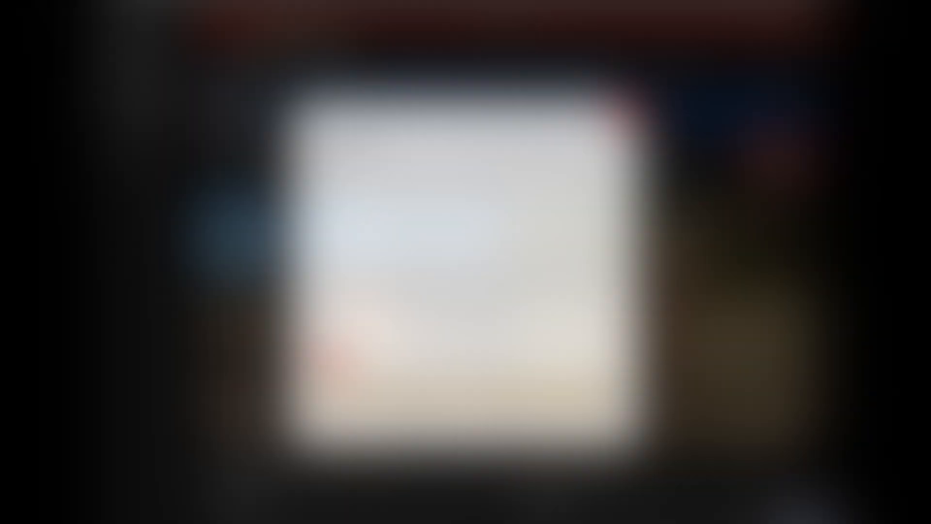
pyautogui.click(616, 123)
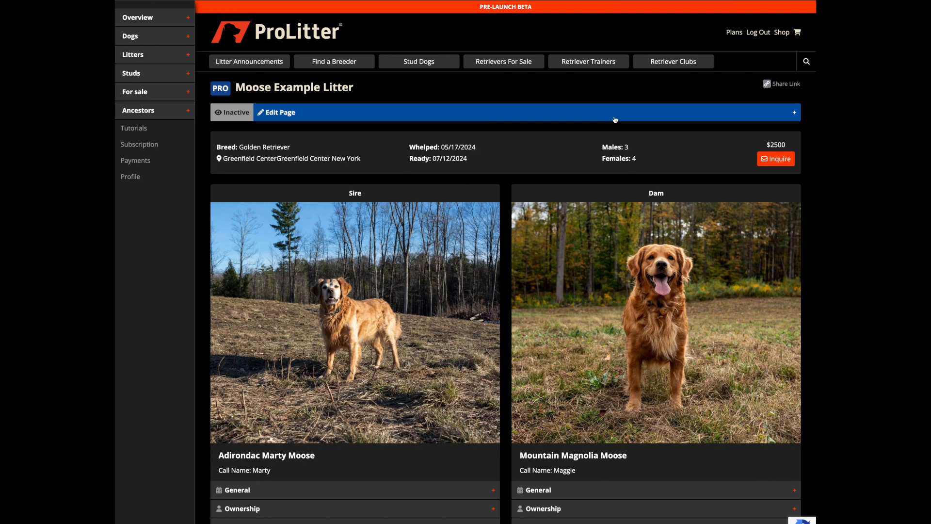
# Step: Clear the price from the litter's pricing and save it blank
pyautogui.click(615, 120)
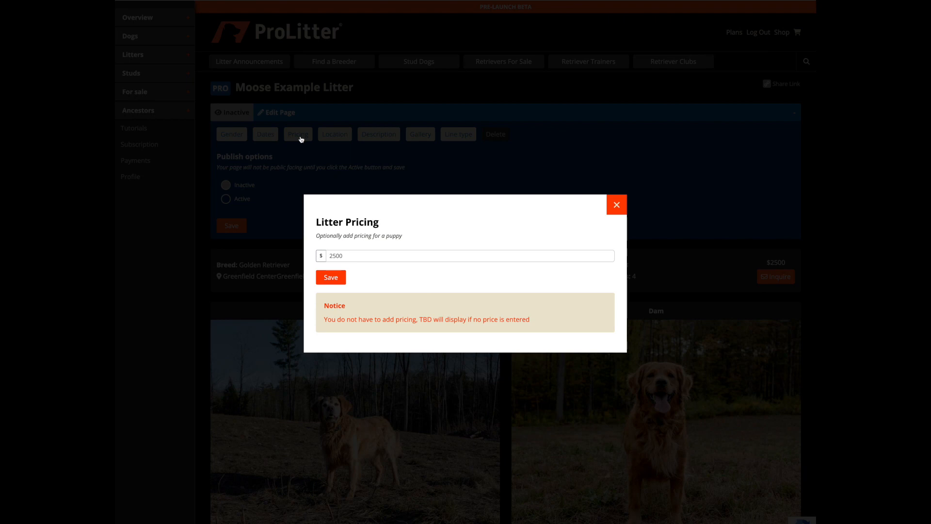
pyautogui.click(352, 256)
pyautogui.hotkey('ctrl', 'a')
pyautogui.press('BackSpace')
pyautogui.click(332, 277)
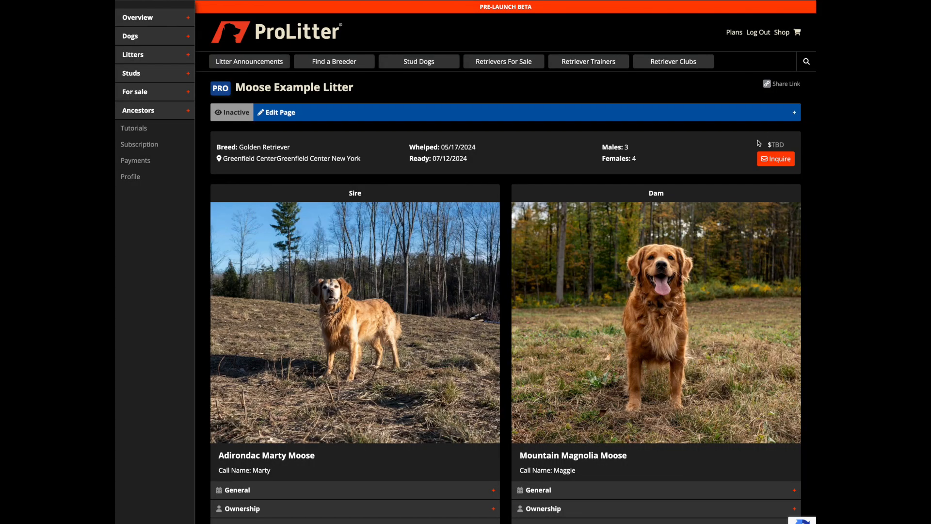
# Step: Set the litter's line types to Hunting / Hunt Test, Obedience, Pet / Companion and Therapy, save them, and check the Litter Type section
pyautogui.scroll(-8, 661, 255)
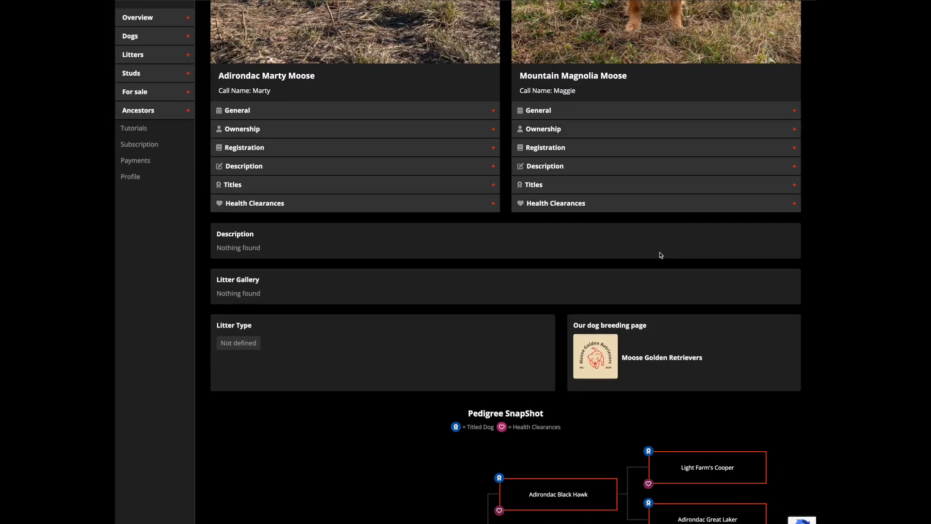
pyautogui.scroll(10, 660, 255)
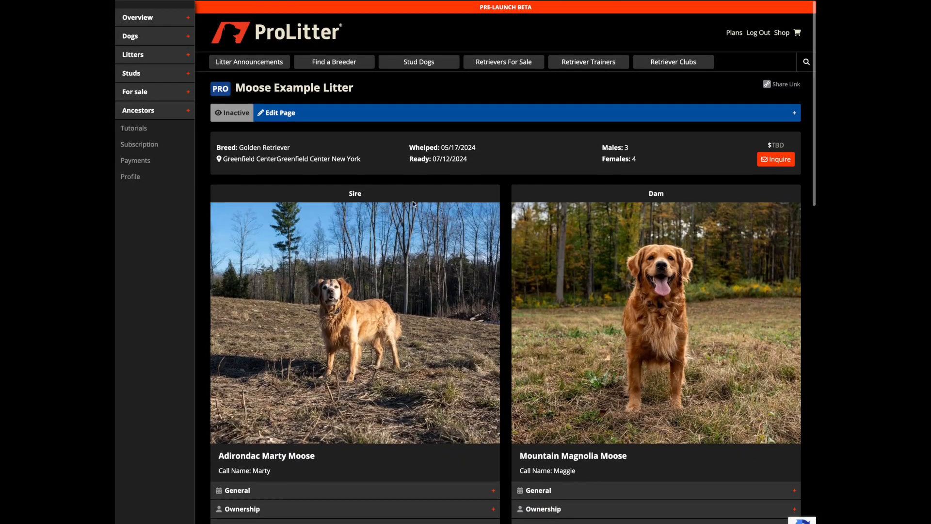
pyautogui.click(369, 116)
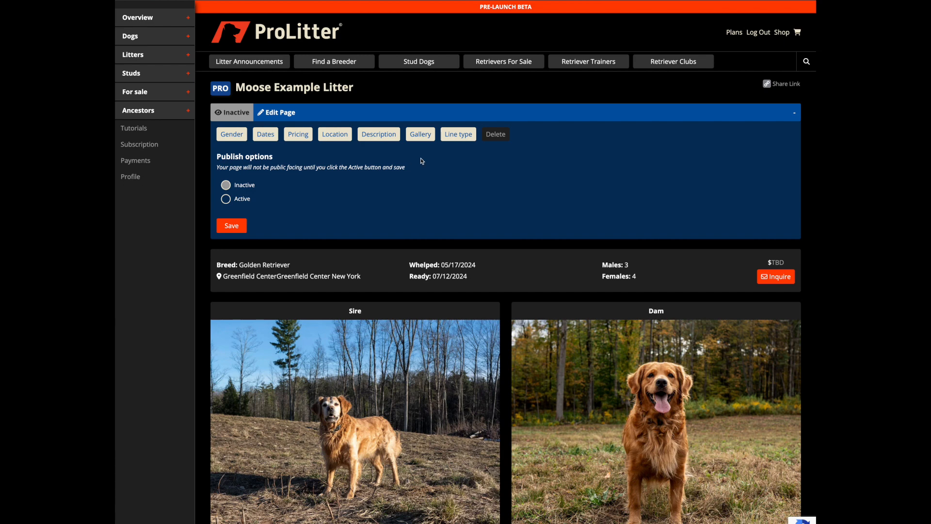
pyautogui.click(455, 138)
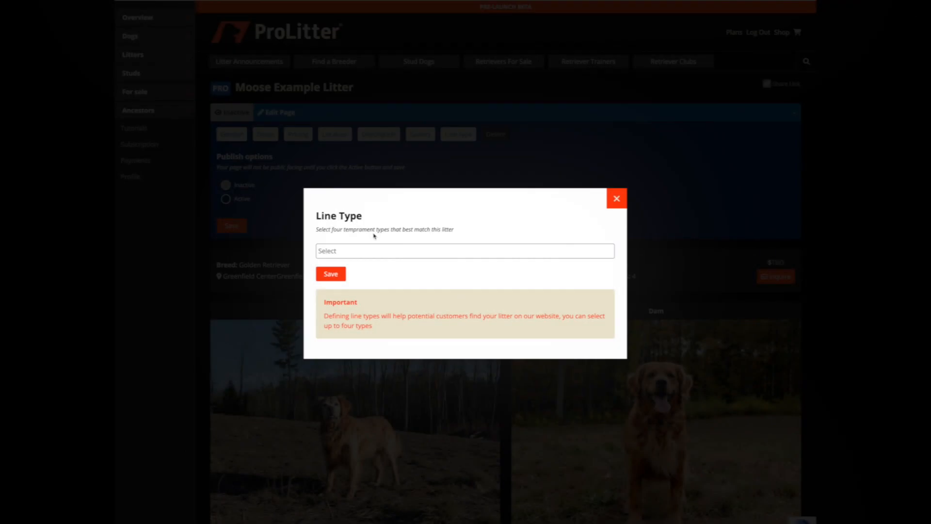
pyautogui.click(366, 247)
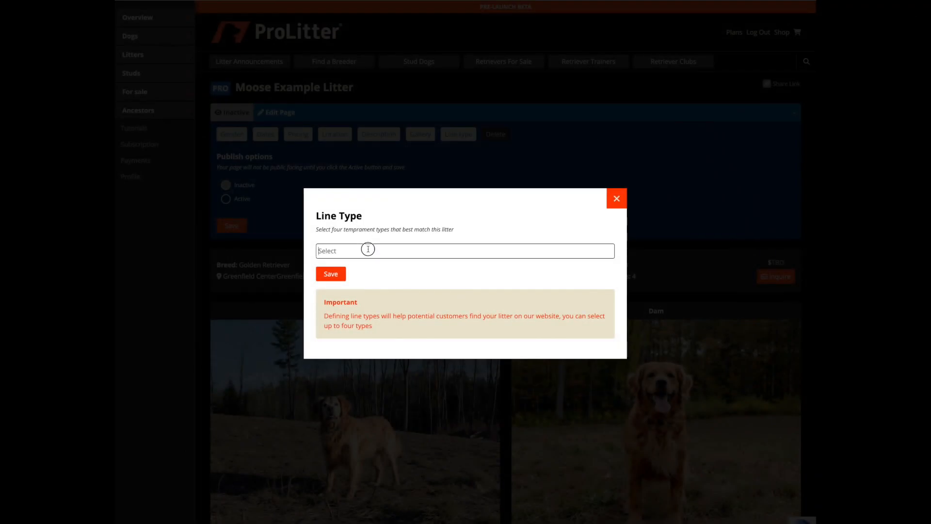
pyautogui.scroll(-3, 371, 318)
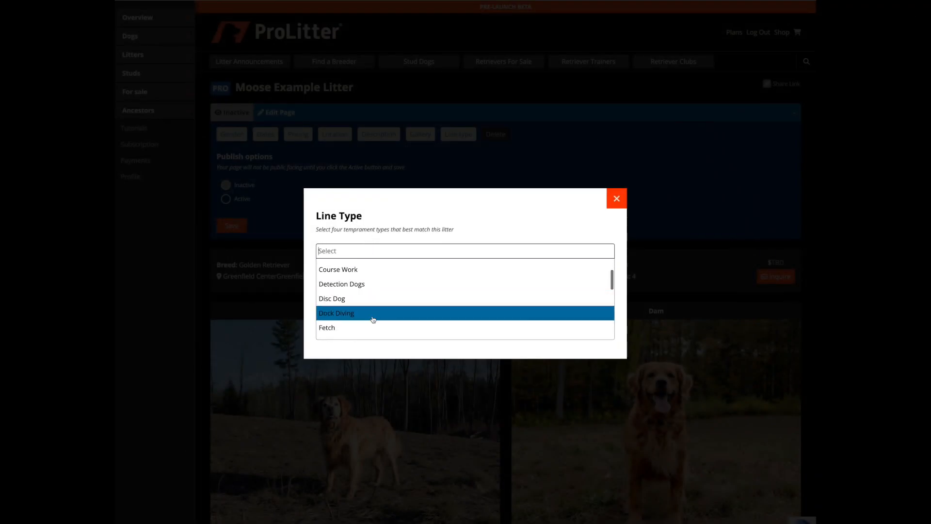
pyautogui.scroll(-3, 365, 316)
pyautogui.click(370, 294)
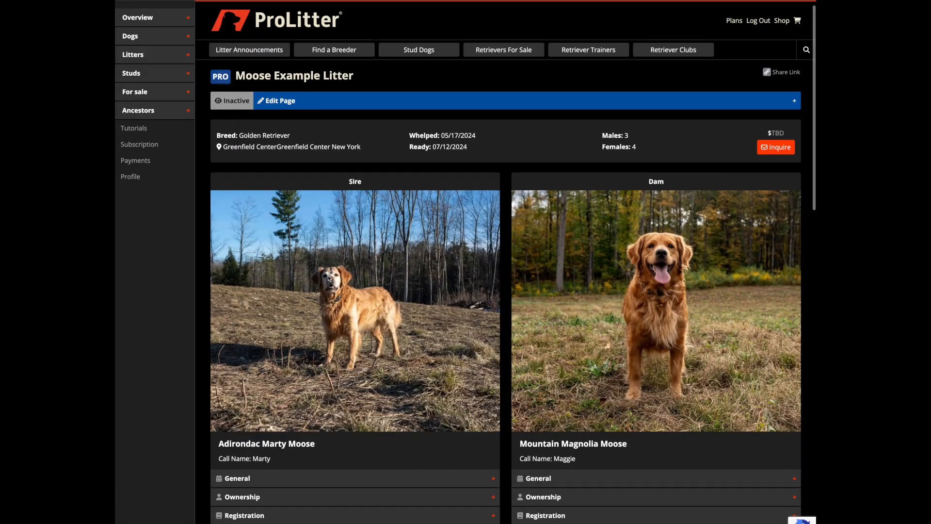
pyautogui.scroll(-7, 328, 275)
pyautogui.scroll(-3, 328, 278)
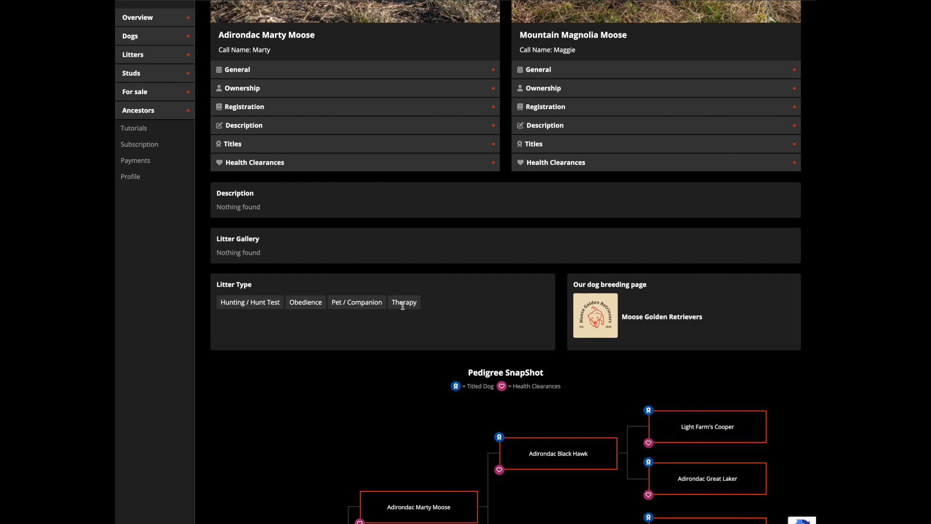
pyautogui.scroll(1, 403, 305)
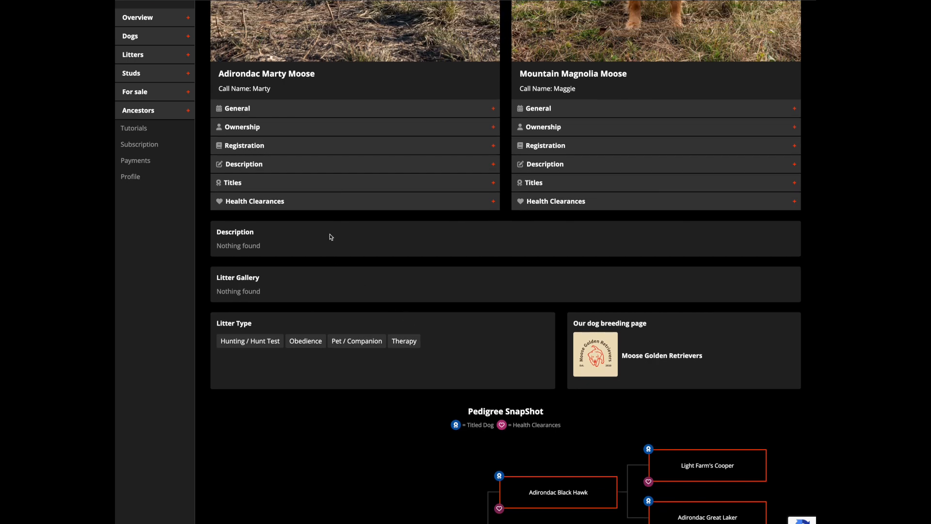